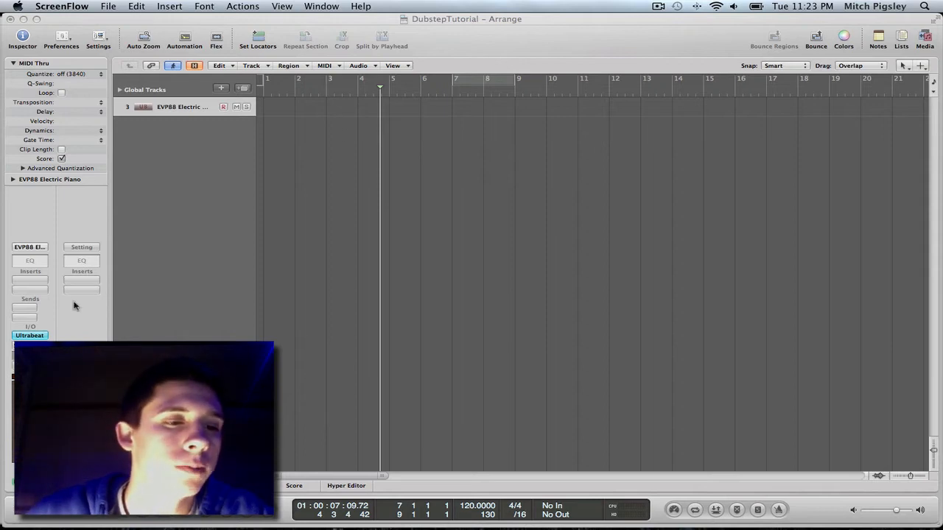
# Step: Open the track's Ultrabeat instrument and load the Ghost Town Kit from the drum kits
pyautogui.click(29, 336)
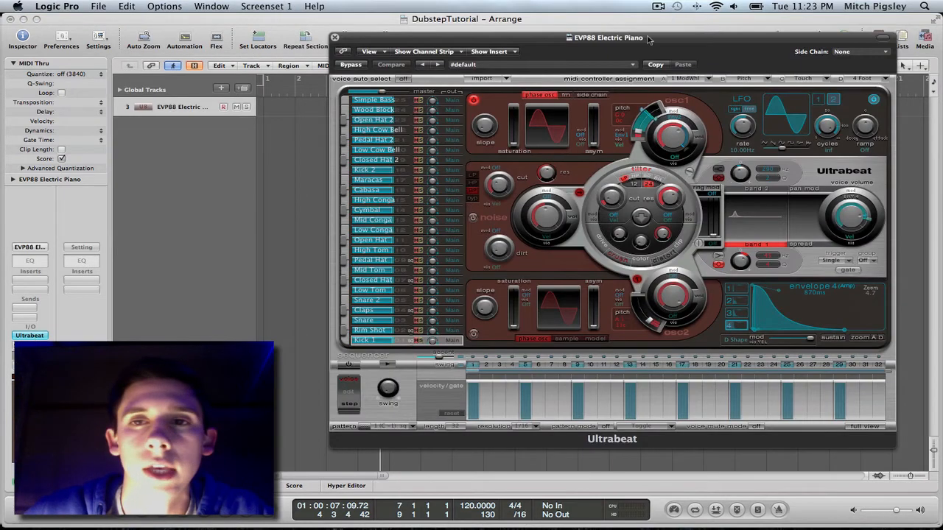
pyautogui.moveTo(652, 35); pyautogui.dragTo(558, 24)
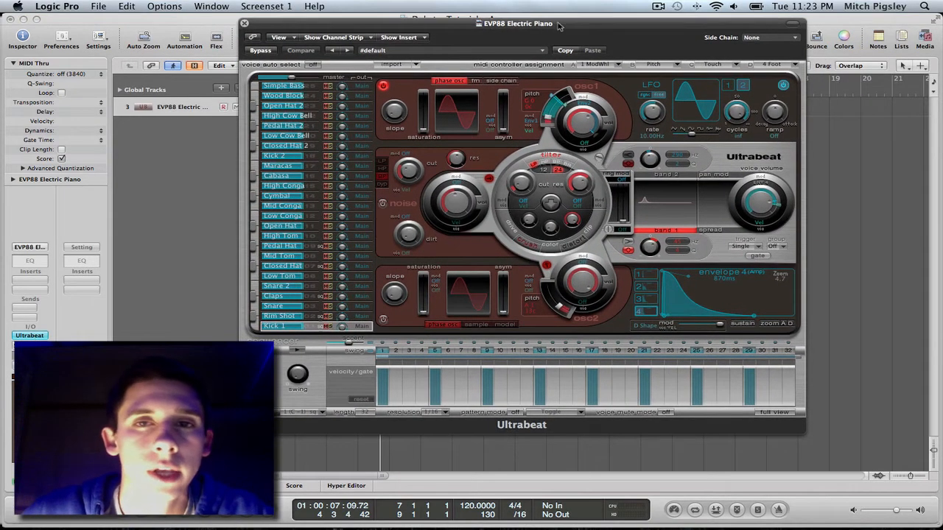
pyautogui.click(543, 52)
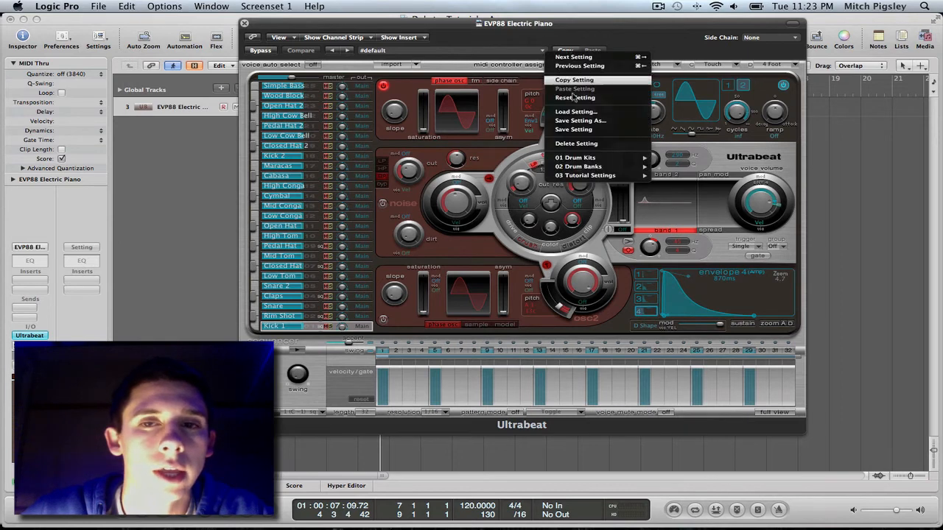
pyautogui.moveTo(601, 160)
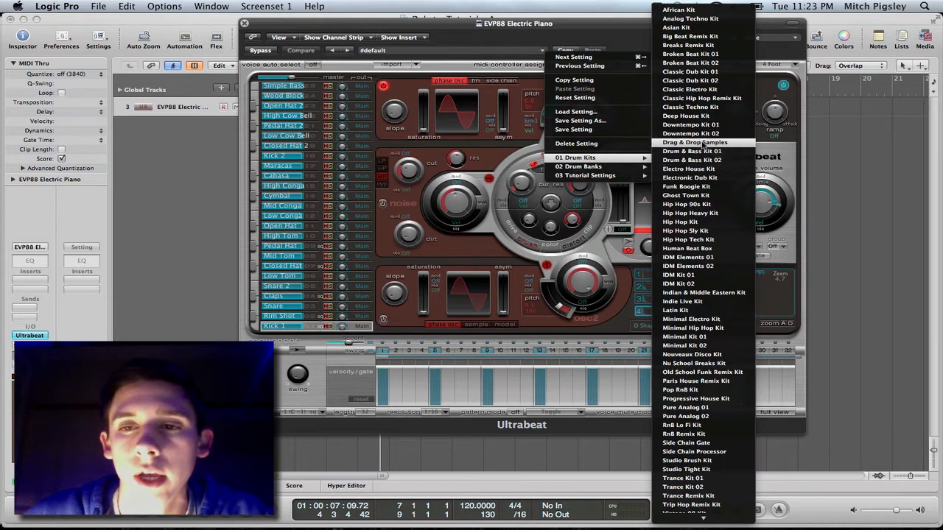
pyautogui.click(700, 196)
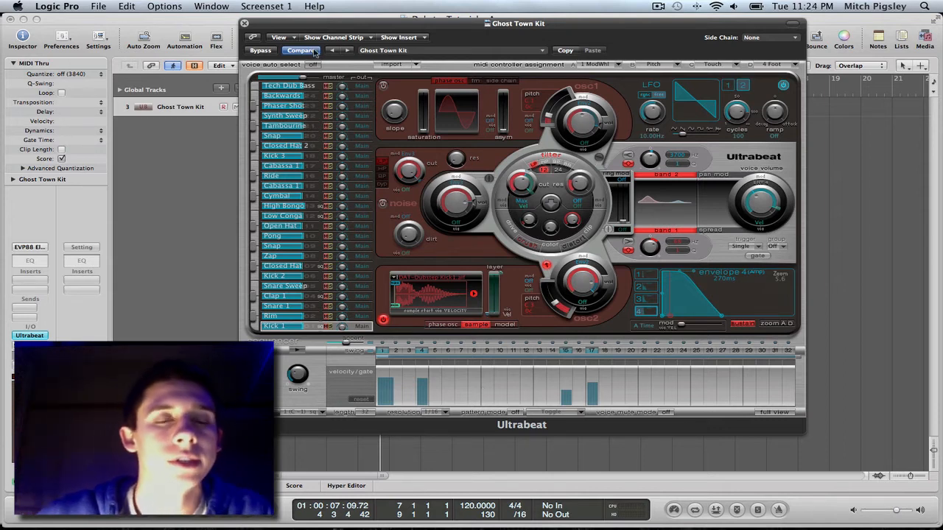
# Step: Audition several of the kit's drum sounds, including the cabassa voices
pyautogui.click(298, 188)
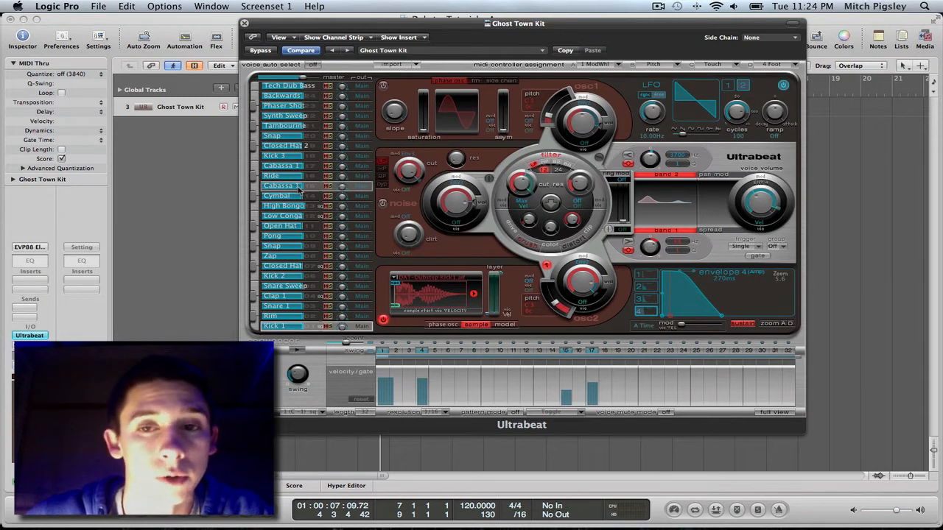
pyautogui.click(255, 166)
pyautogui.click(256, 189)
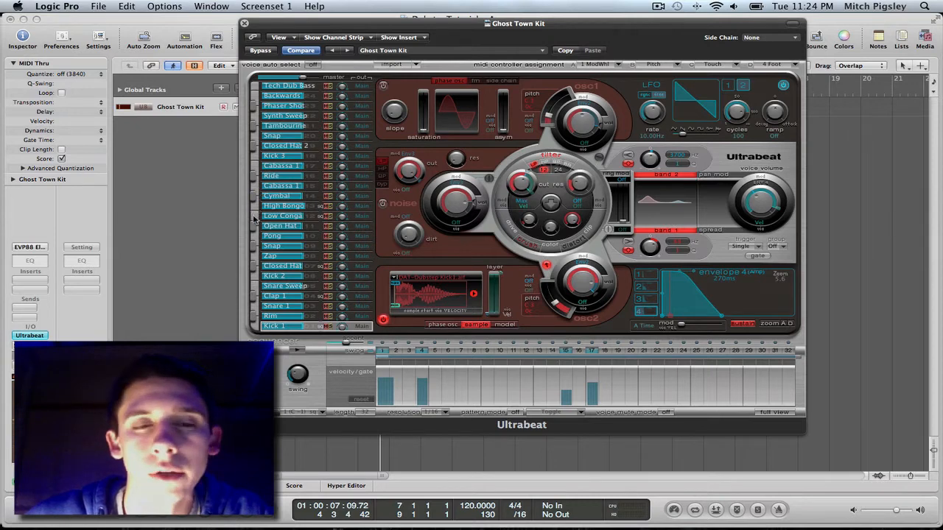
pyautogui.click(254, 168)
pyautogui.click(254, 188)
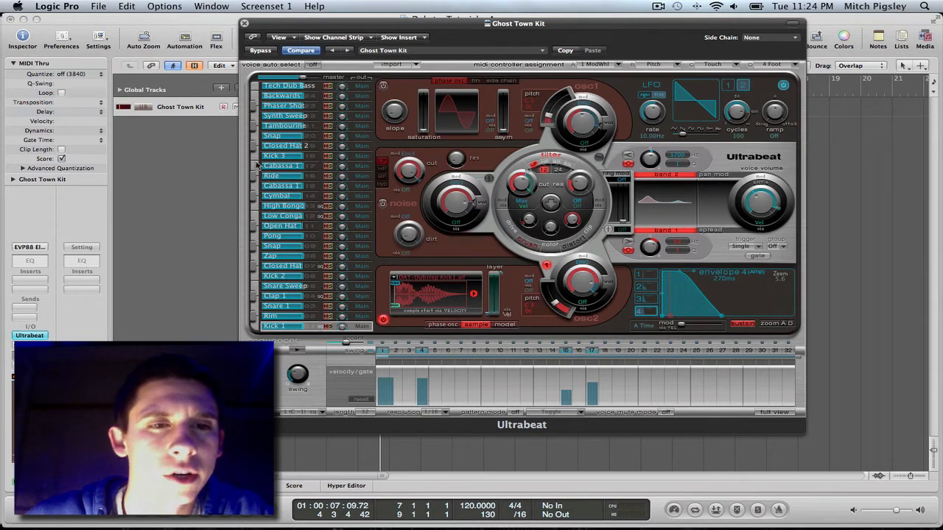
pyautogui.click(255, 141)
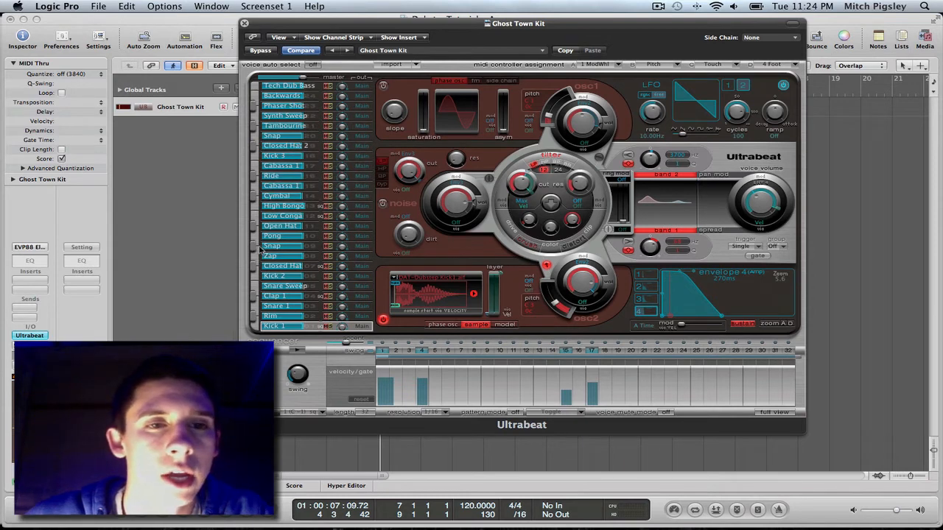
pyautogui.click(257, 211)
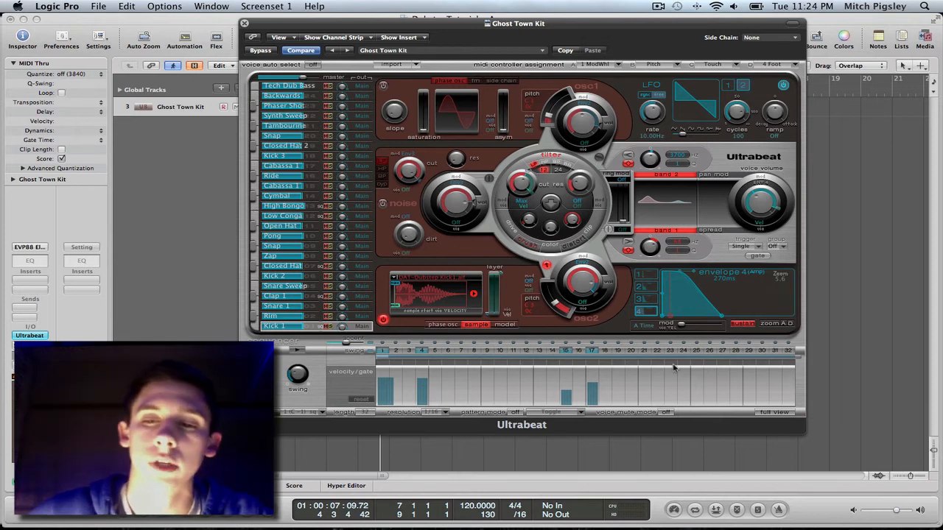
# Step: Show the full sequencer grid for all voices and switch to empty pattern 11 (A#-1)
pyautogui.click(773, 412)
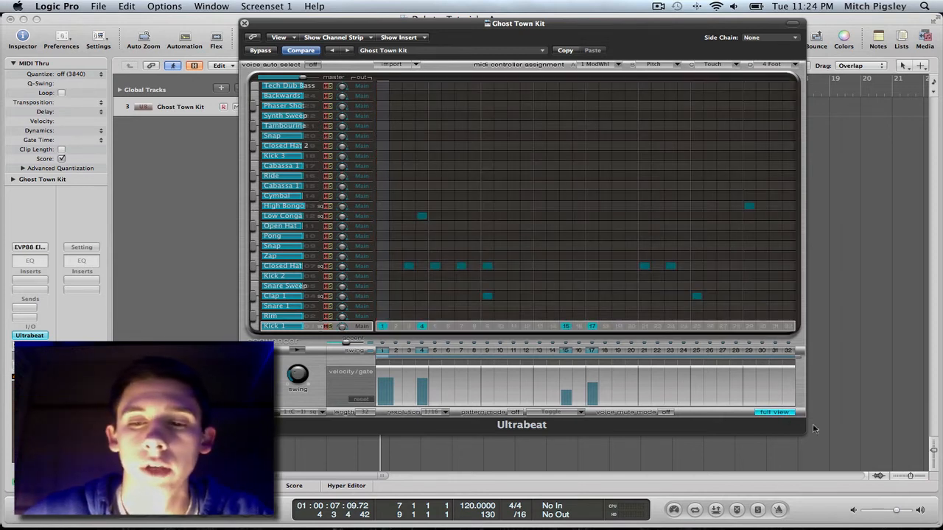
pyautogui.click(316, 411)
pyautogui.click(312, 402)
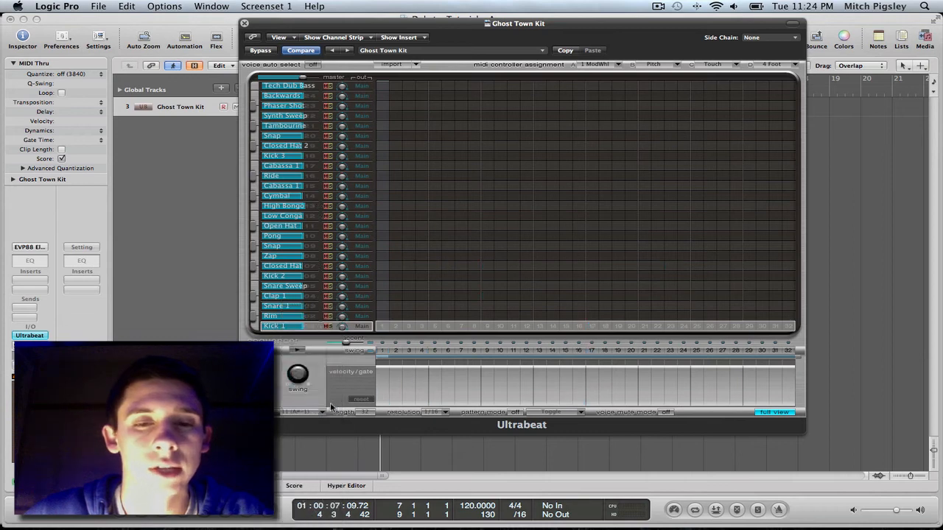
pyautogui.moveTo(517, 25); pyautogui.dragTo(567, 21)
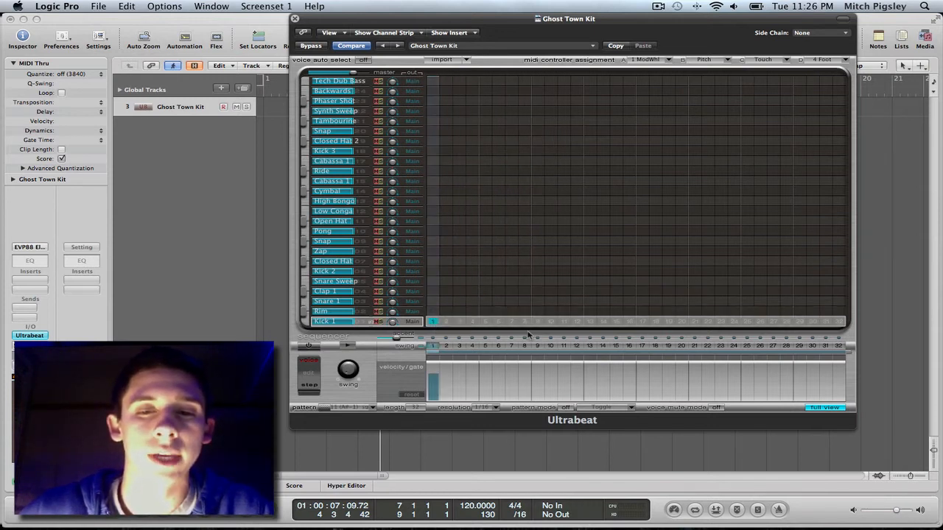
# Step: Place Clap 1 hits on steps 9 and 25 and a Kick 1 hit on step 17, and preview the pattern
pyautogui.click(537, 291)
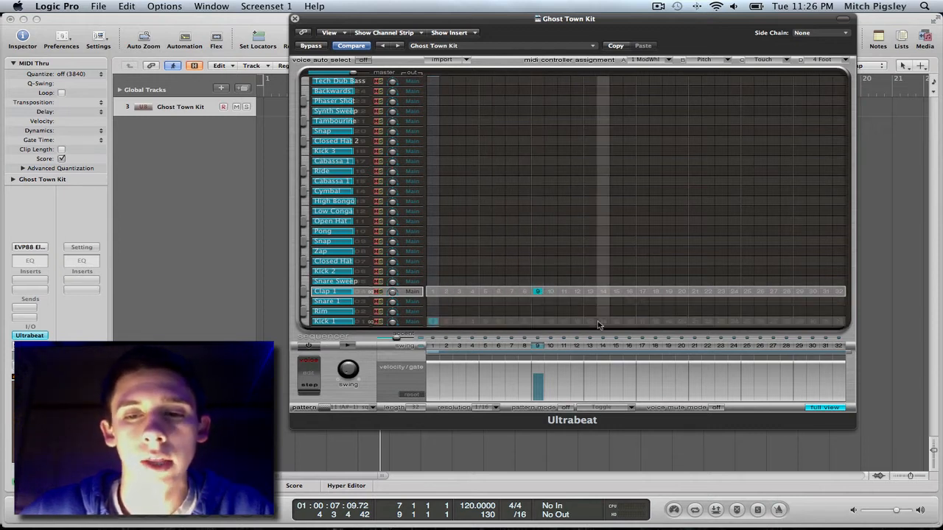
pyautogui.click(641, 324)
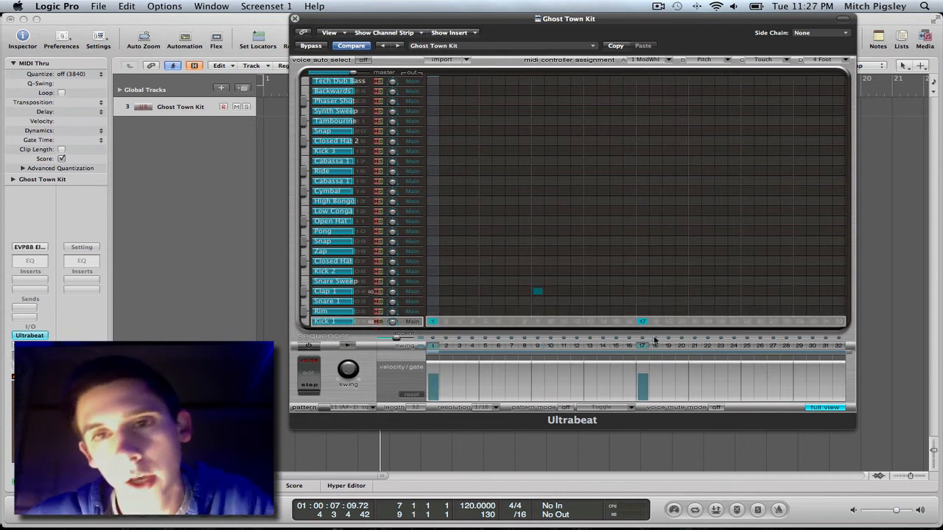
pyautogui.click(747, 292)
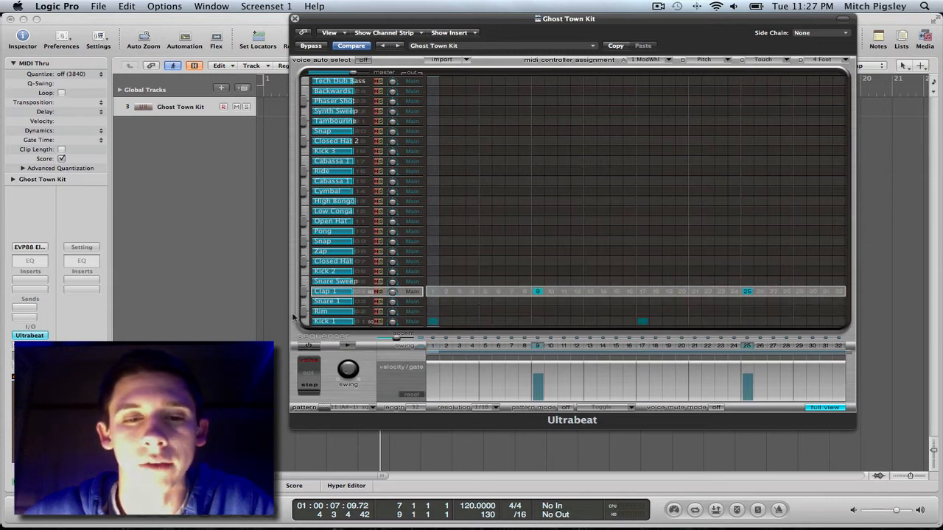
pyautogui.click(350, 347)
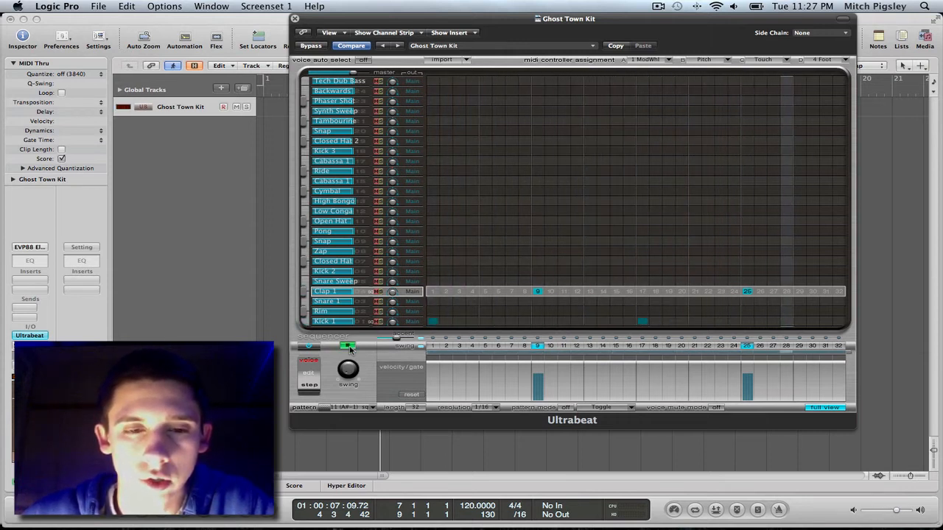
pyautogui.click(349, 348)
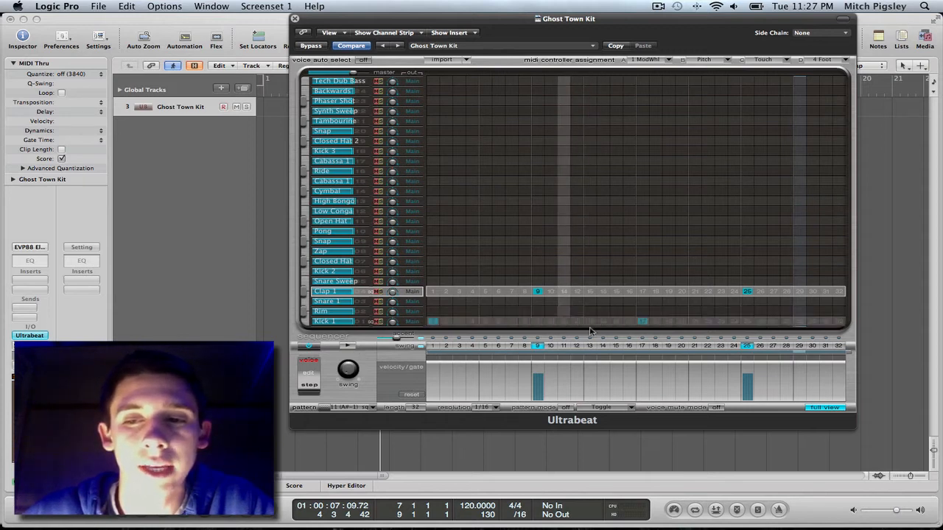
# Step: Add Kick 1 hits on steps 25, 28 and 31, leaving step 27 empty
pyautogui.click(772, 322)
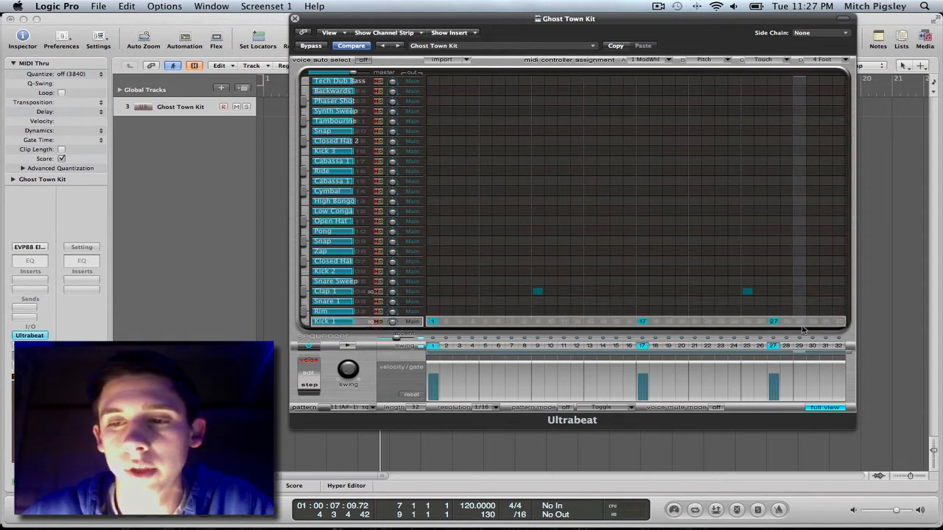
pyautogui.click(773, 322)
pyautogui.click(747, 321)
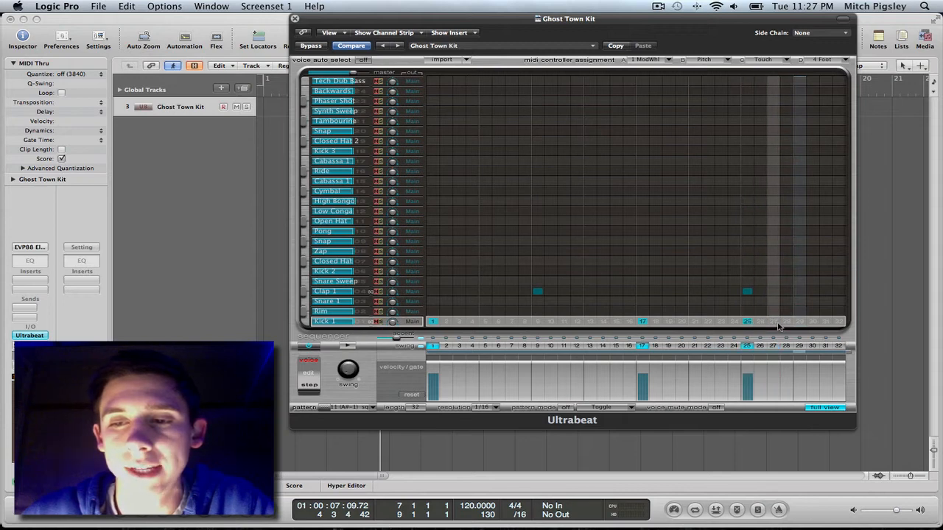
pyautogui.click(786, 322)
pyautogui.click(824, 322)
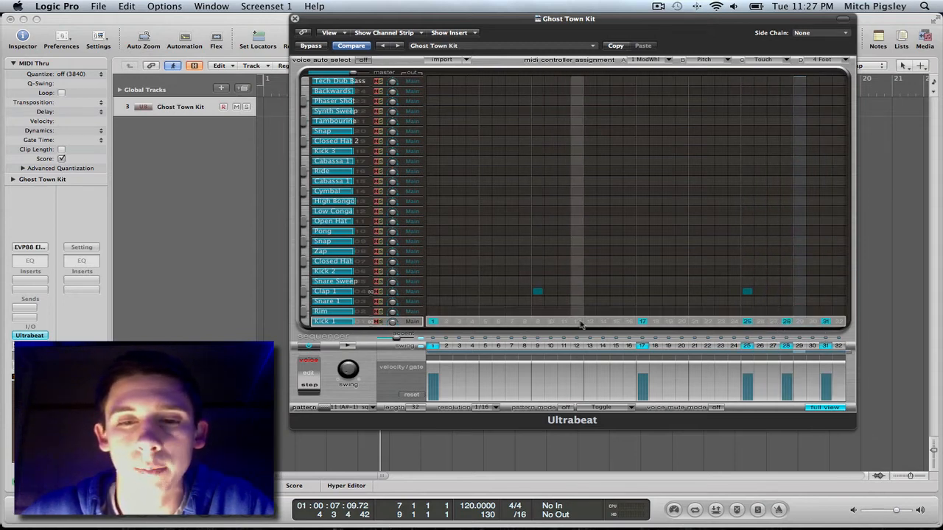
# Step: Add a low-velocity Kick 1 hit on step 16 and a regular one on step 7
pyautogui.click(629, 321)
pyautogui.moveTo(630, 377); pyautogui.dragTo(630, 391)
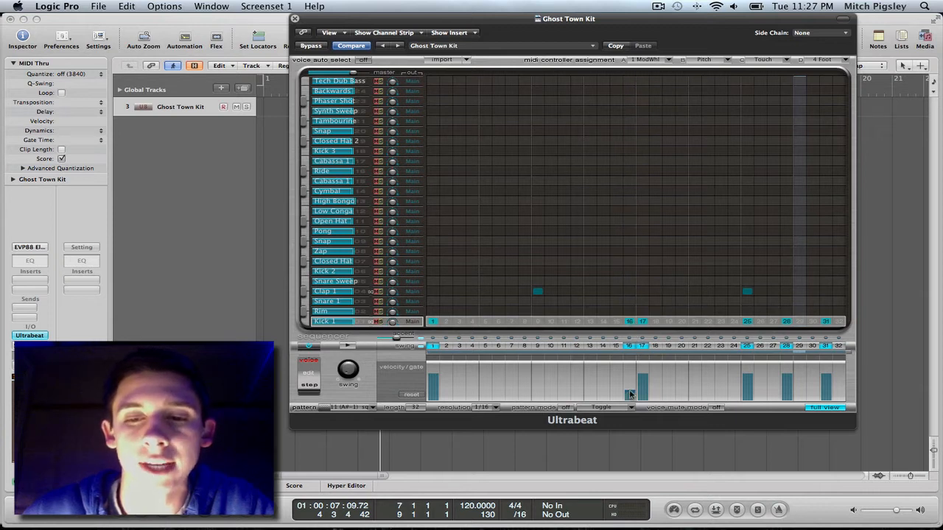
pyautogui.moveTo(630, 393)
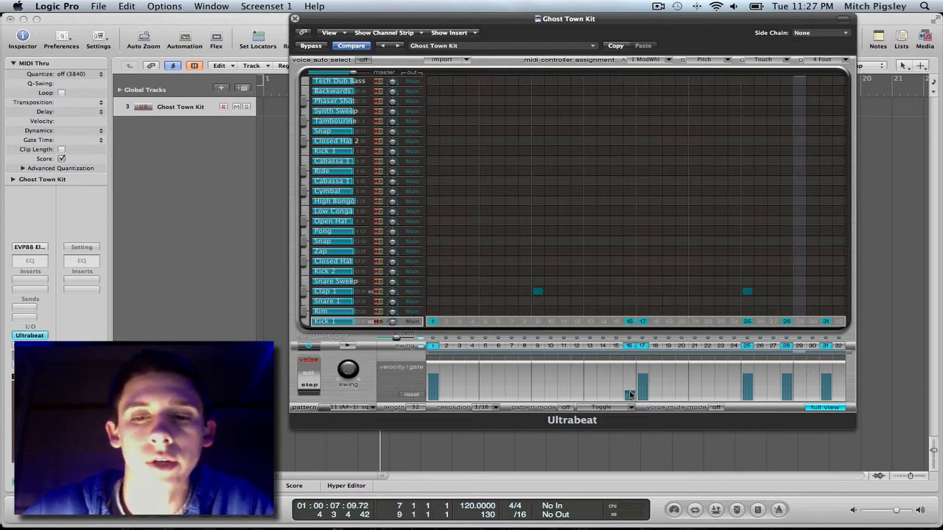
pyautogui.click(511, 321)
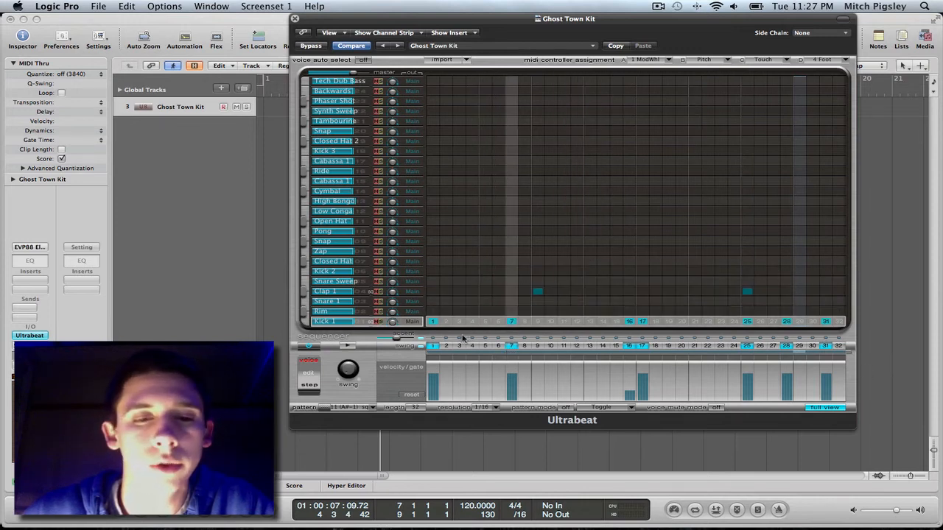
# Step: While the pattern plays, add a Kick 1 hit on step 23 and remove the one on step 25
pyautogui.click(348, 346)
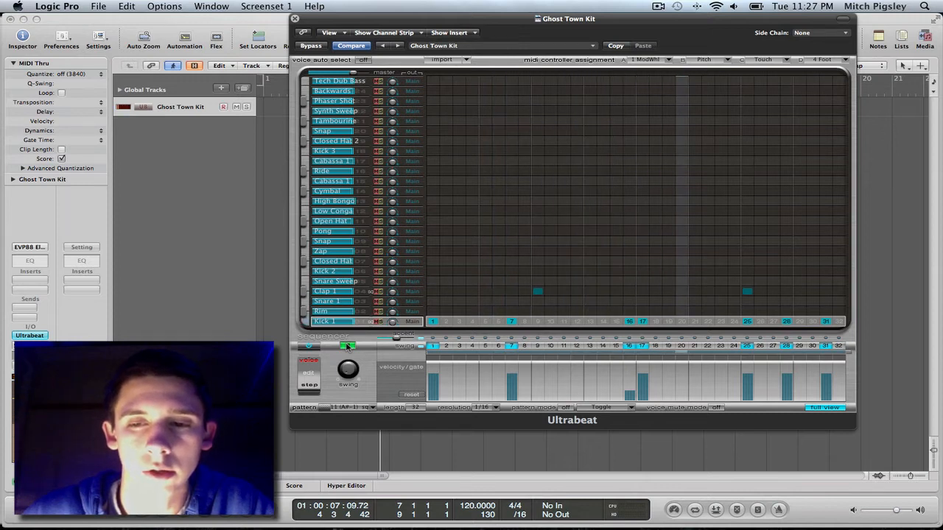
pyautogui.click(720, 345)
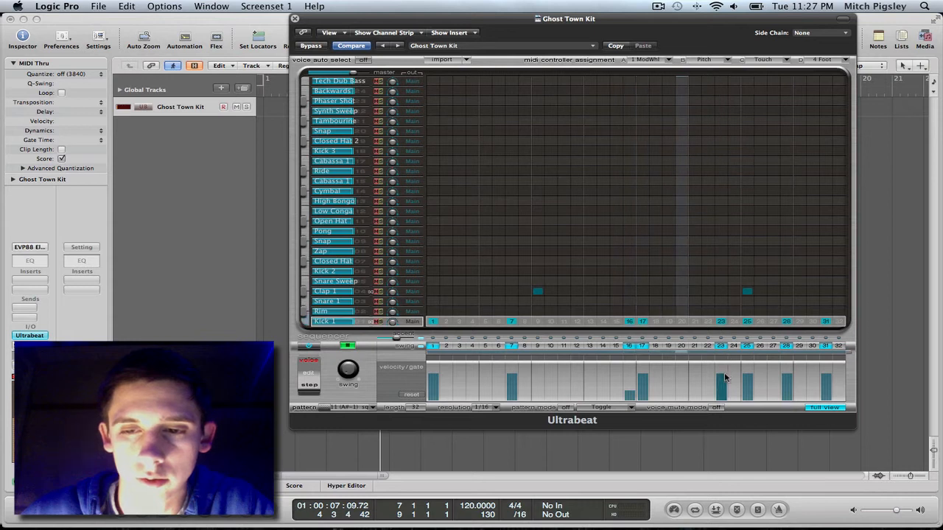
pyautogui.click(746, 322)
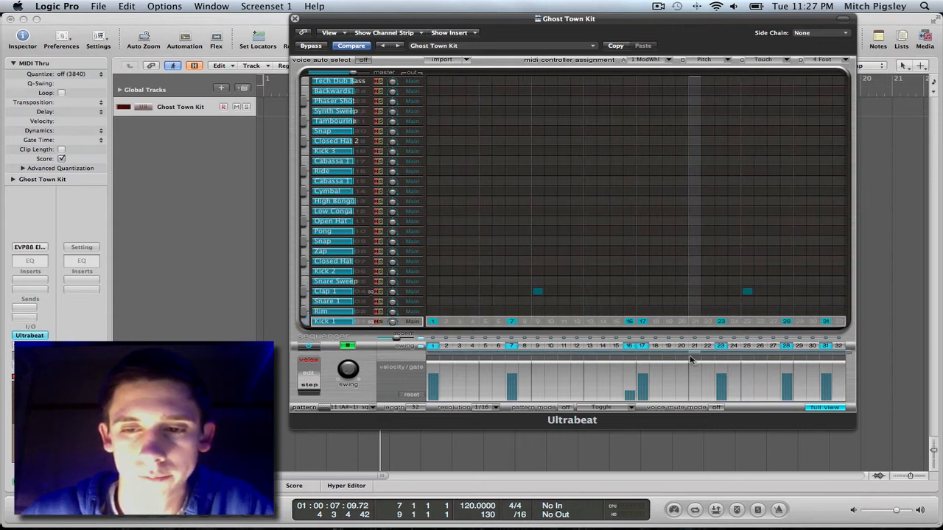
pyautogui.click(354, 346)
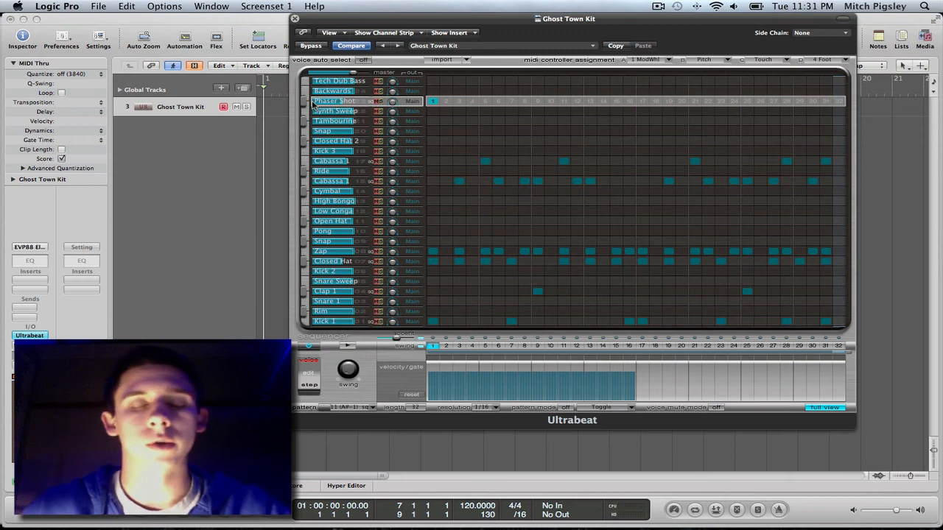
# Step: Play back the full drum pattern and set its swing to 60%
pyautogui.click(348, 345)
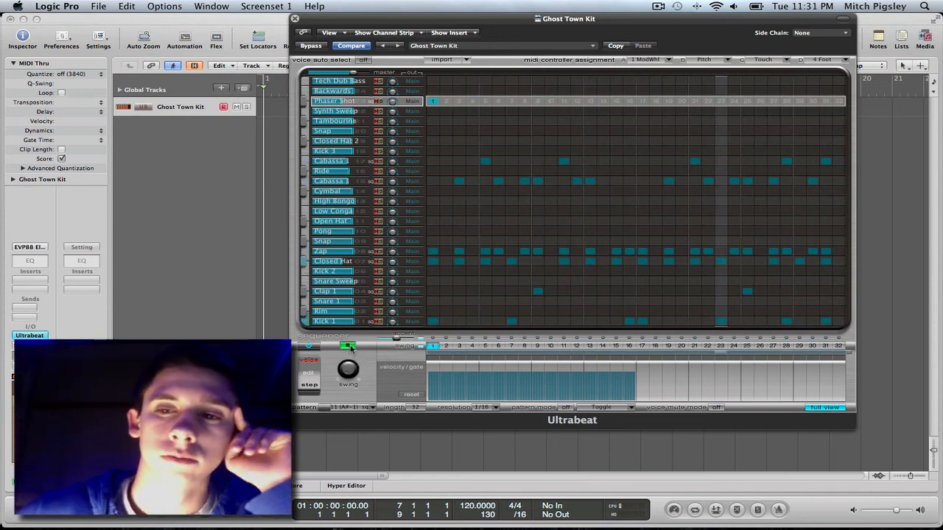
pyautogui.click(350, 346)
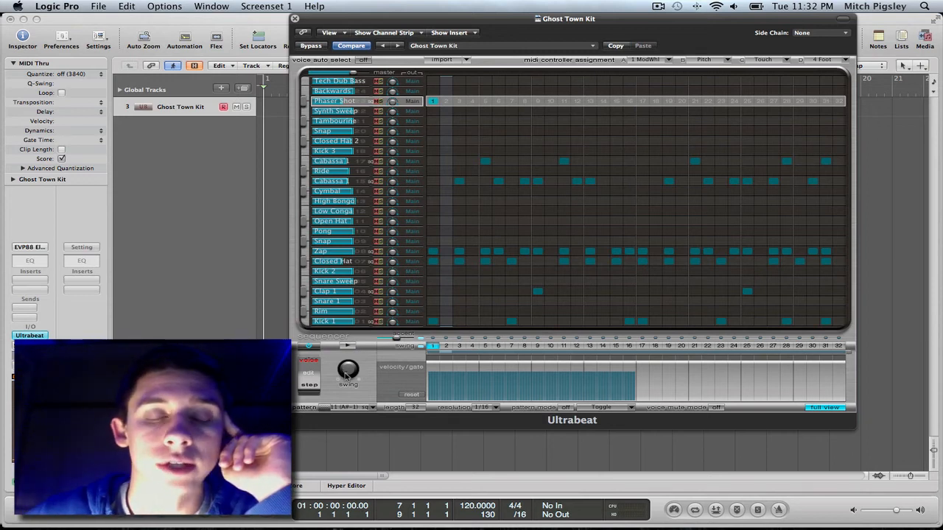
pyautogui.moveTo(344, 374); pyautogui.dragTo(344, 368)
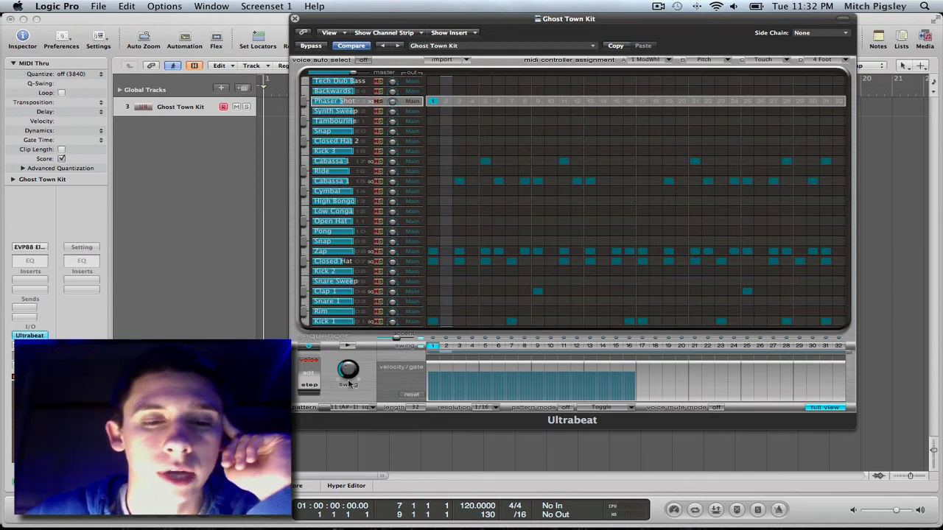
pyautogui.click(347, 374)
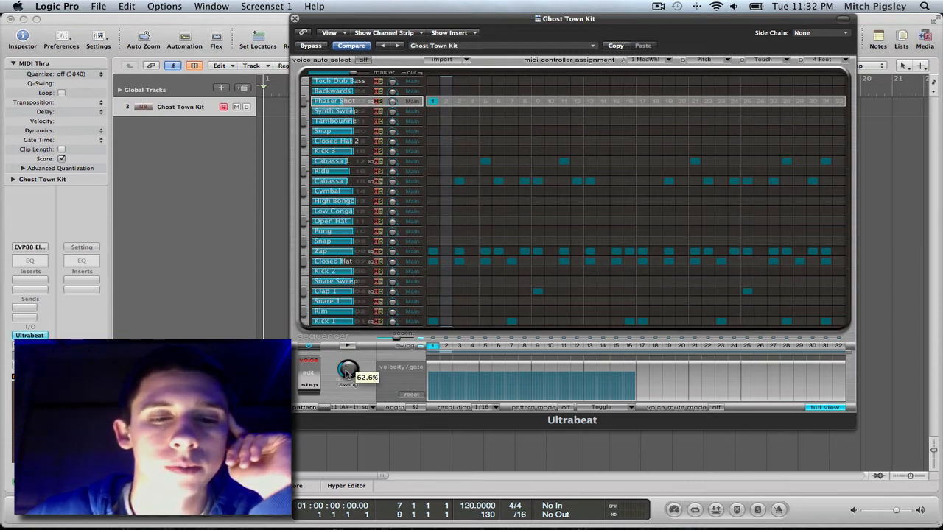
pyautogui.moveTo(347, 374); pyautogui.dragTo(347, 376)
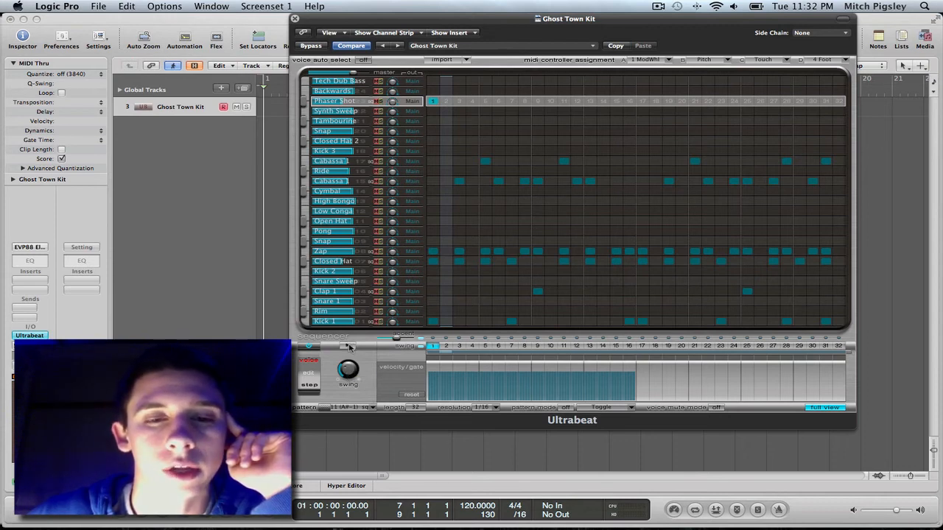
pyautogui.click(349, 346)
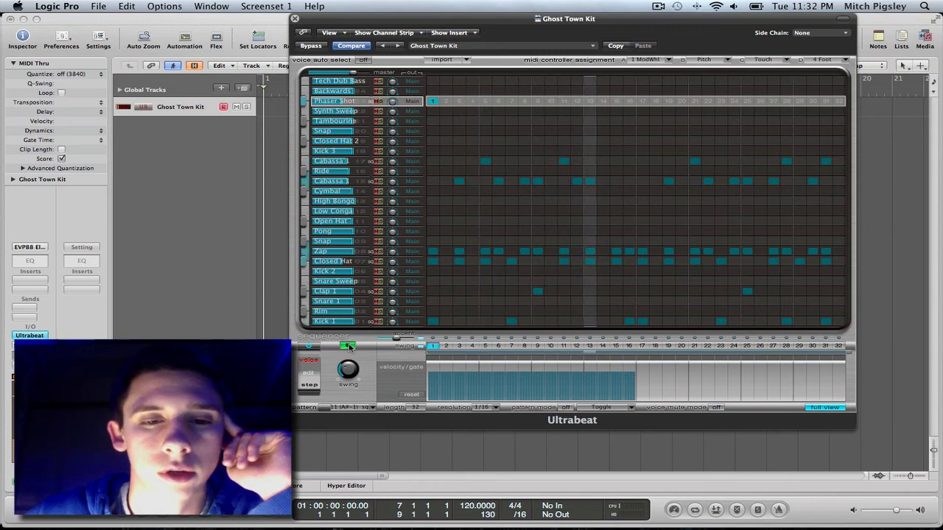
pyautogui.moveTo(348, 364)
pyautogui.mouseDown()
pyautogui.moveTo(343, 383)
pyautogui.moveTo(344, 315)
pyautogui.moveTo(347, 363)
pyautogui.mouseUp()
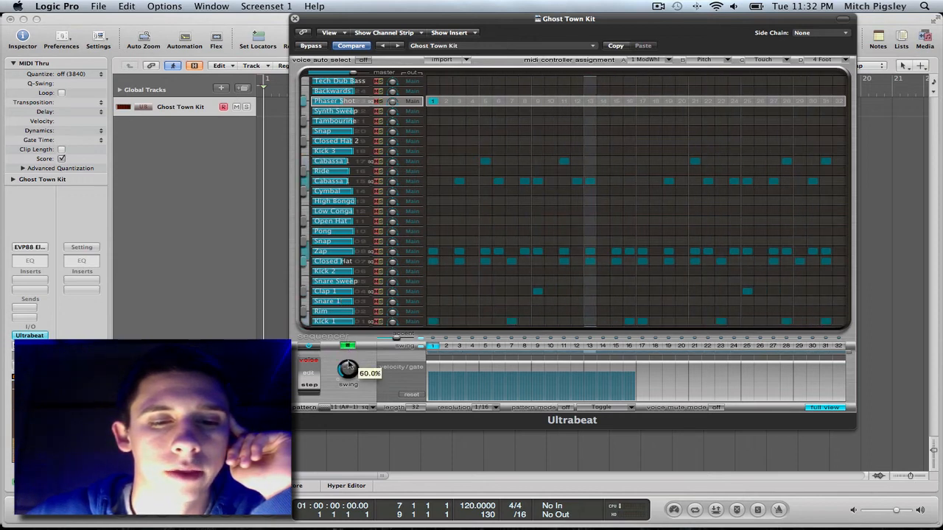
pyautogui.click(349, 346)
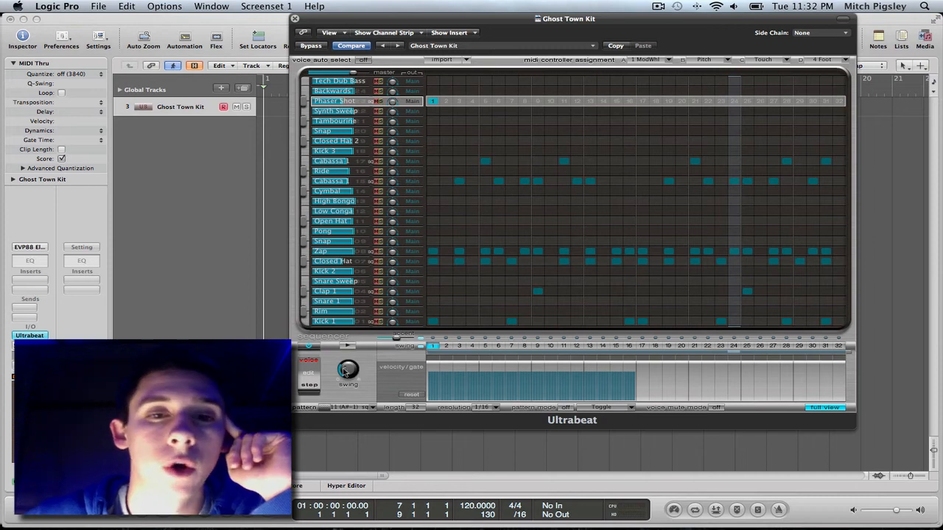
# Step: Place the Ultrabeat pattern as a region at bar 2 of the Ghost Town Kit track
pyautogui.moveTo(638, 21); pyautogui.dragTo(751, 24)
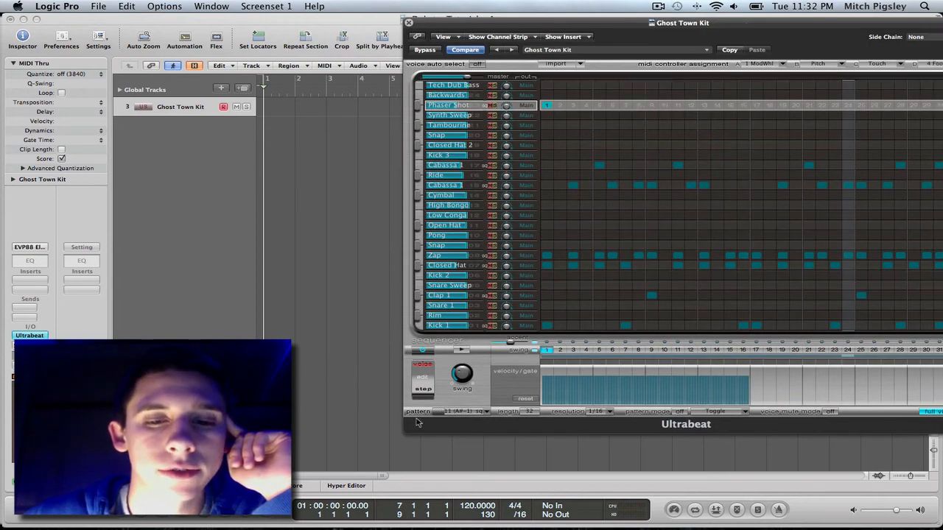
pyautogui.moveTo(442, 413); pyautogui.dragTo(307, 109)
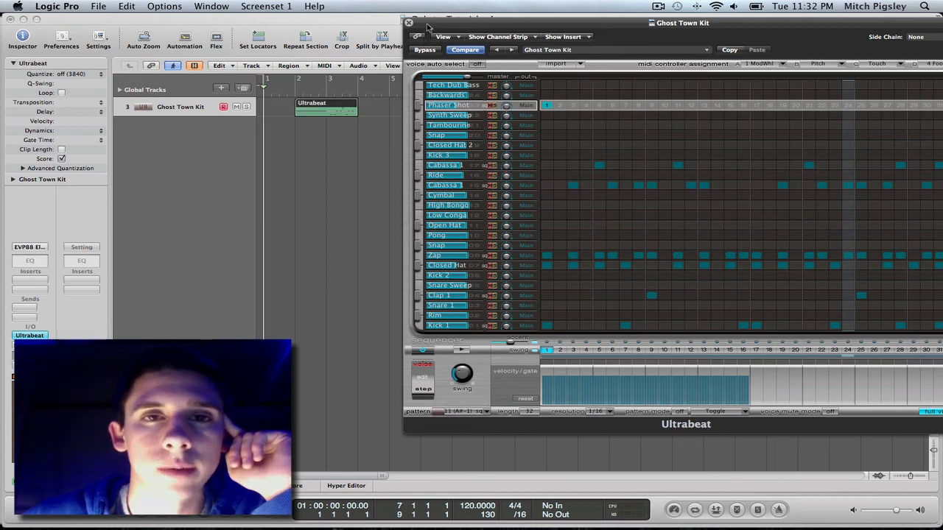
pyautogui.moveTo(428, 25); pyautogui.dragTo(381, 11)
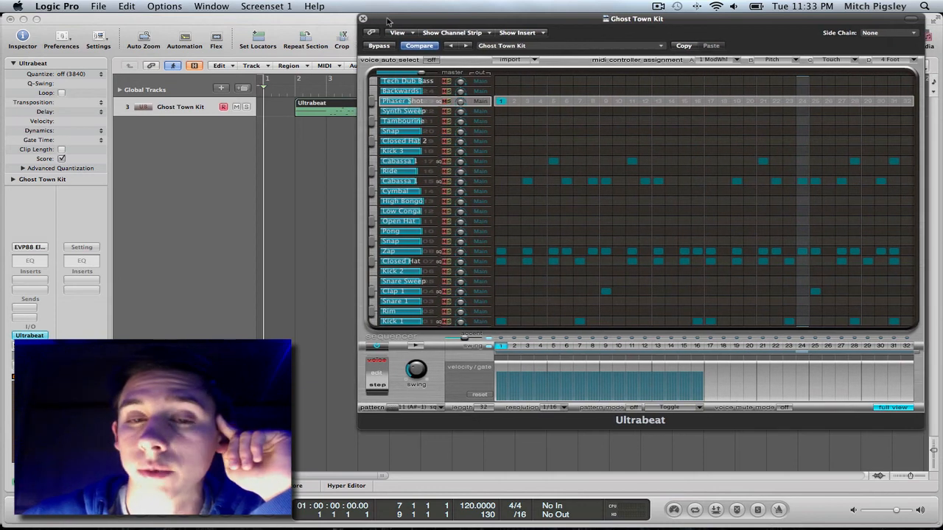